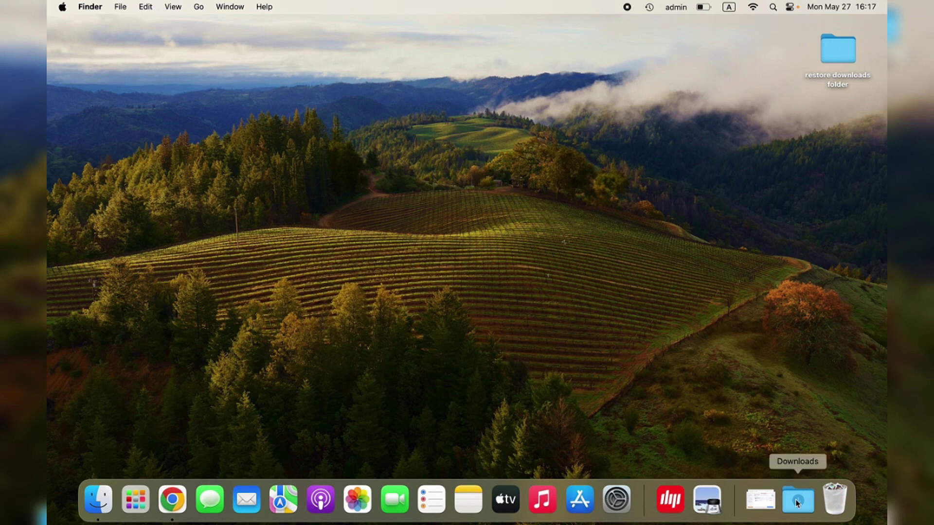
Drag the Downloads stack out of the Dock onto the Trash to remove it.
left_click_drag(796, 501, 832, 491)
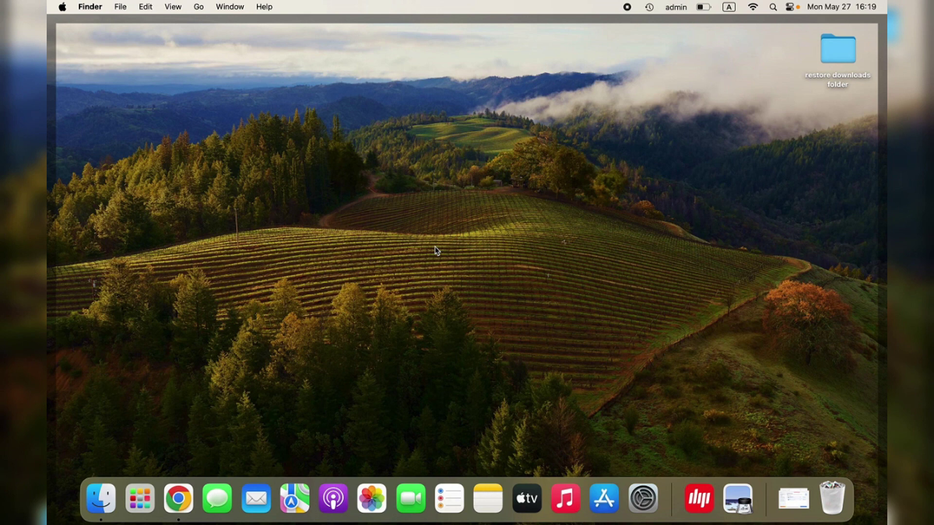
Add Downloads back to the Dock from its sidebar entry in a new Finder window, then close the window.
left_click(96, 495)
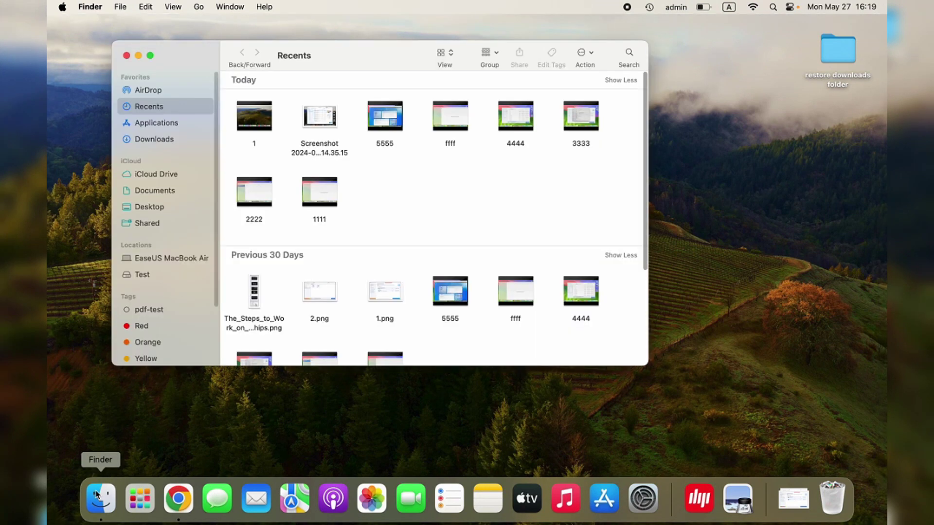
left_click(165, 144)
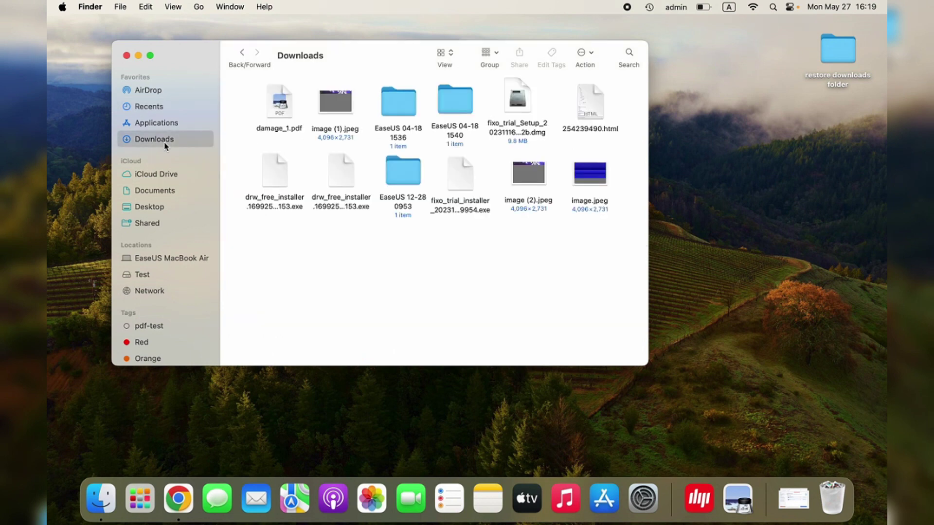
right_click(166, 141)
left_click(215, 213)
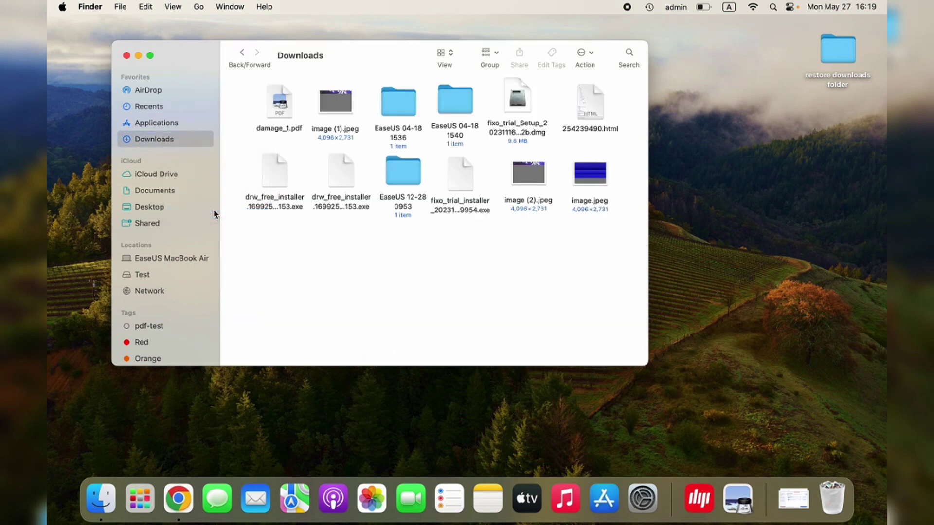
left_click(126, 56)
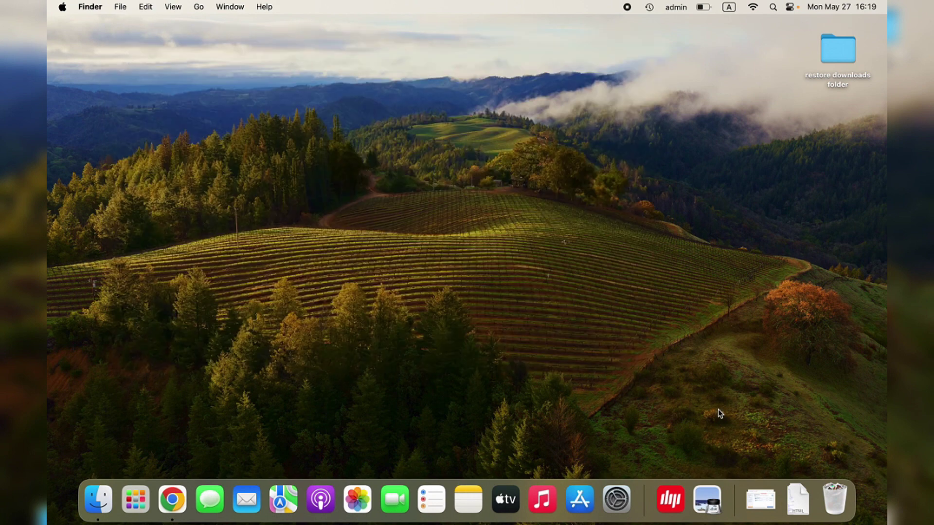
Preview the Downloads stack contents from the Dock twice.
left_click(804, 511)
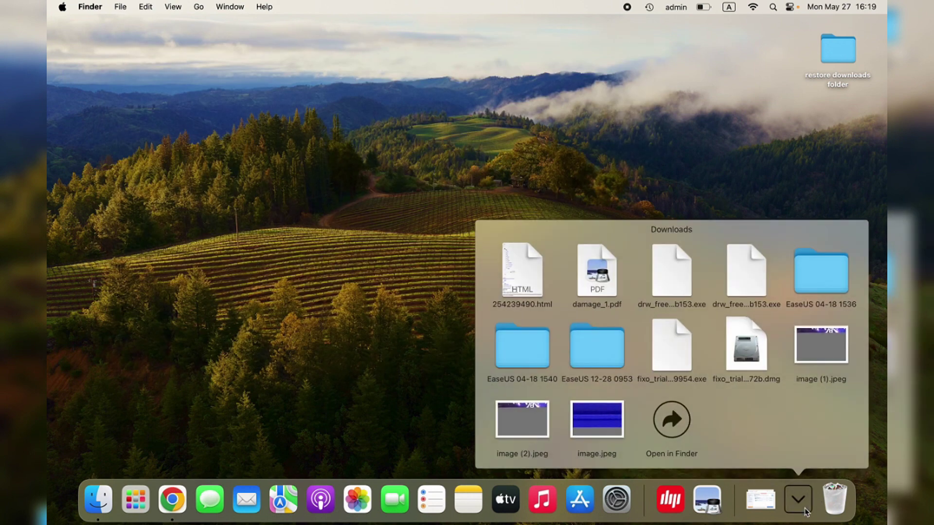
left_click(804, 511)
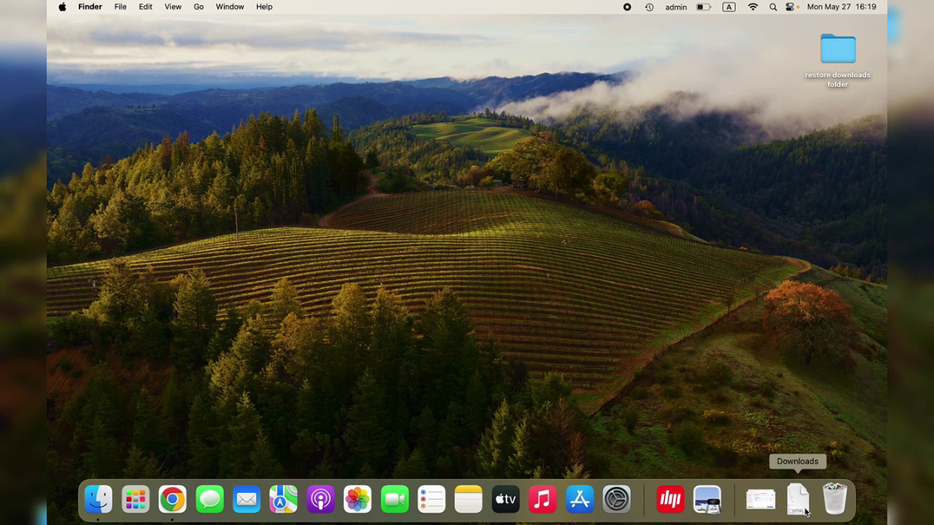
left_click(804, 511)
left_click(804, 510)
Set the Dock's Downloads item to view content as Fan and display as Folder.
right_click(803, 511)
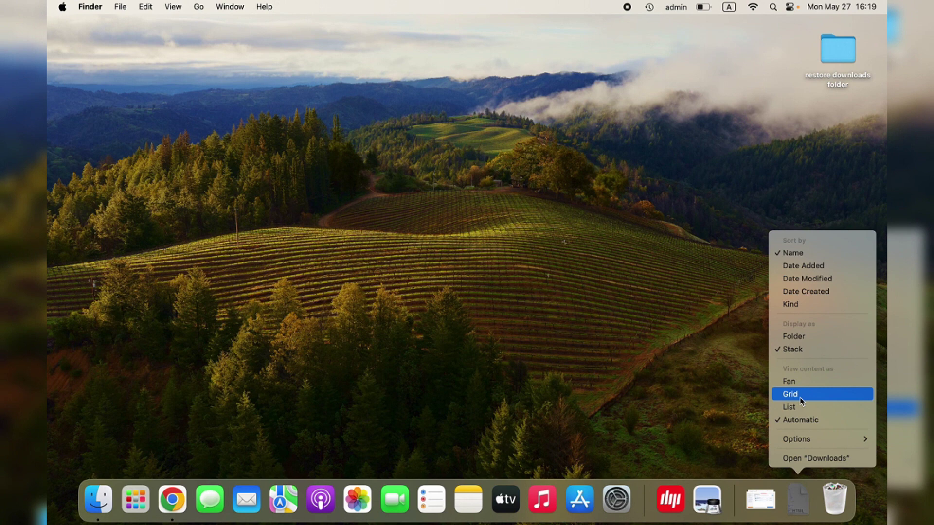
left_click(798, 382)
right_click(800, 501)
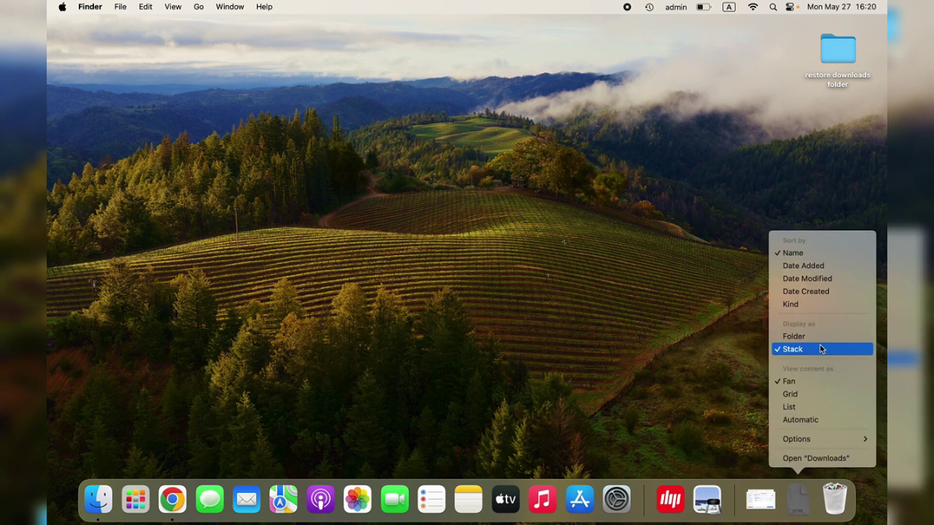
left_click(808, 336)
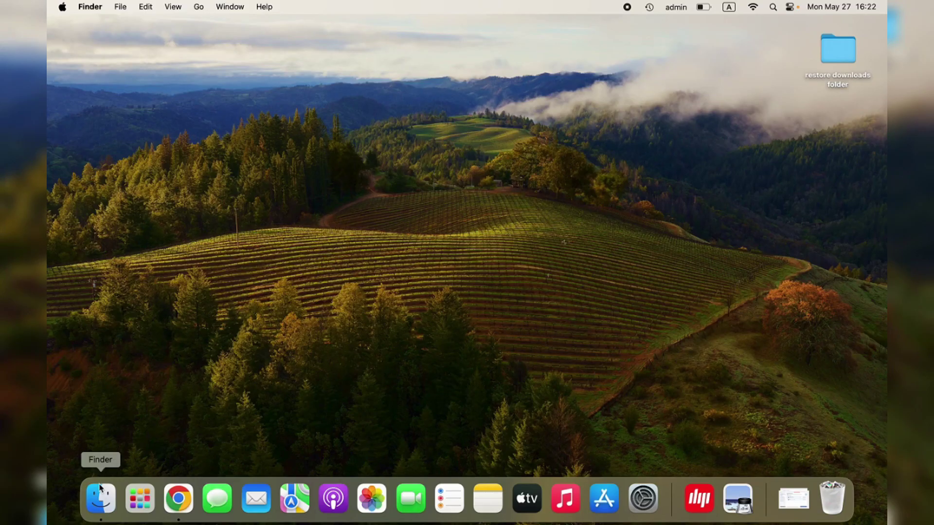
Tick Downloads under Sidebar in Finder Settings, then right-click Downloads in the sidebar for Add to Dock.
left_click(104, 501)
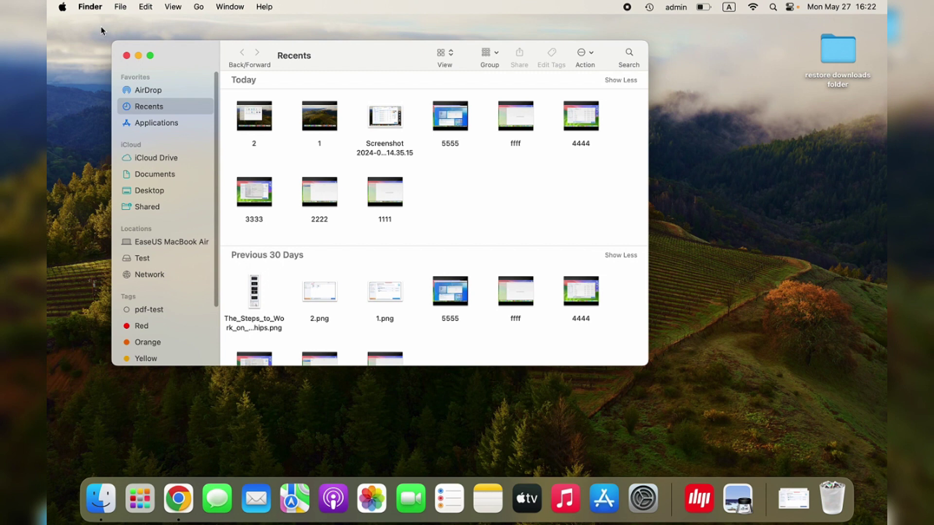
left_click(63, 8)
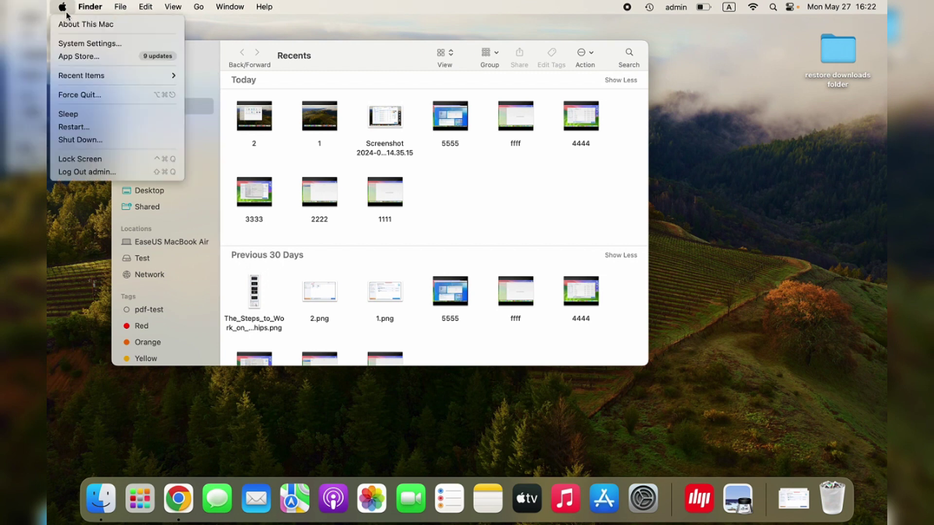
mouse_move(88, 5)
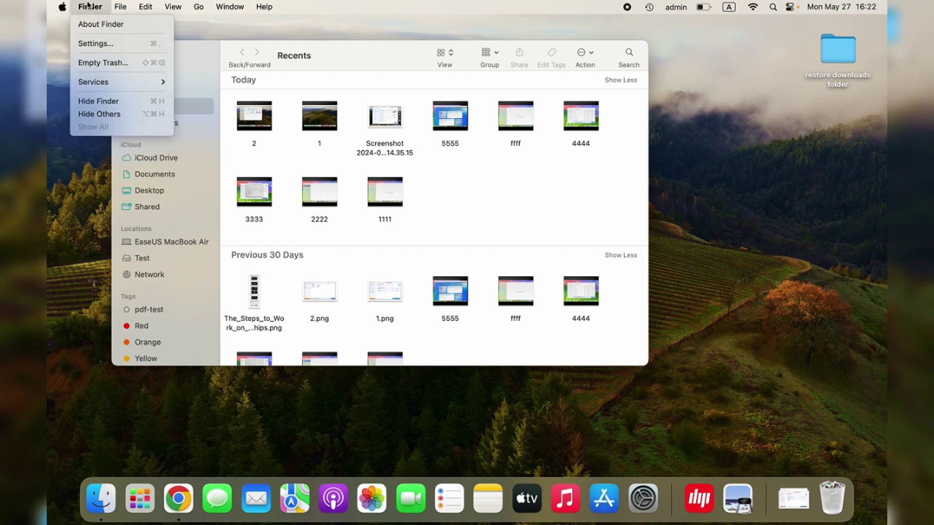
left_click(112, 43)
left_click(389, 181)
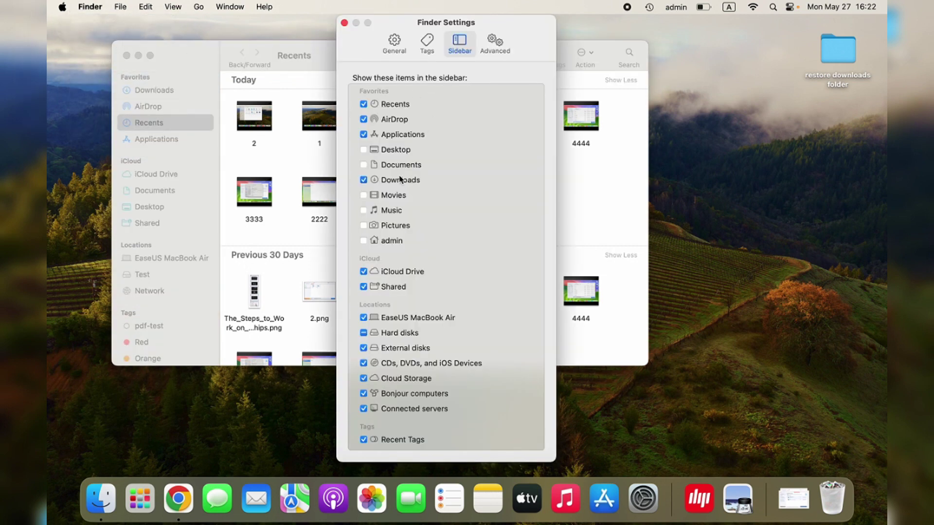
left_click(344, 23)
left_click(166, 141)
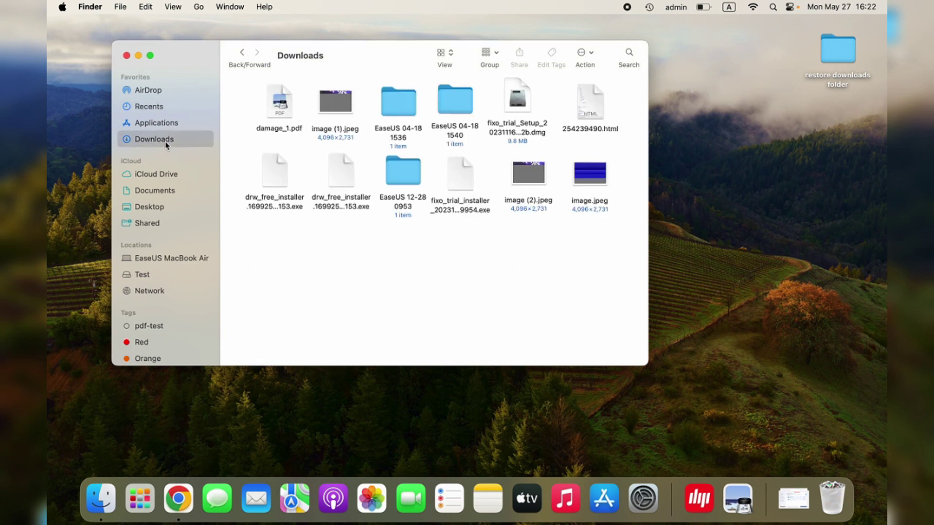
right_click(165, 143)
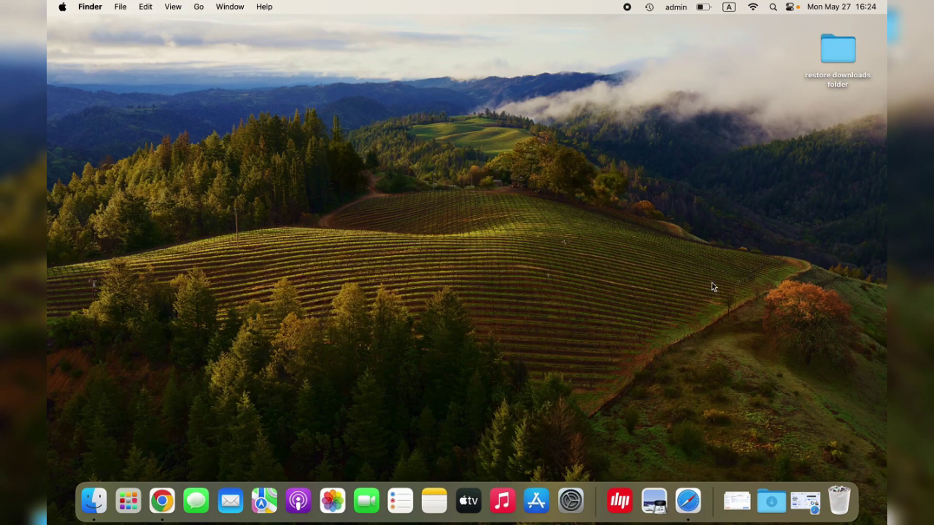
Check Downloads opens from the Dock and Finder sidebar, open the Trash, then restore the EaseUS site.
left_click(774, 502)
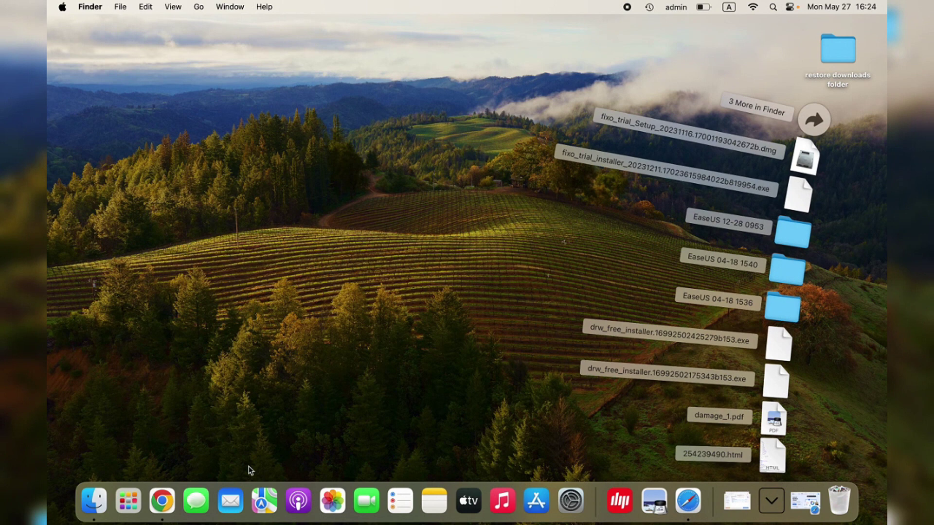
left_click(91, 502)
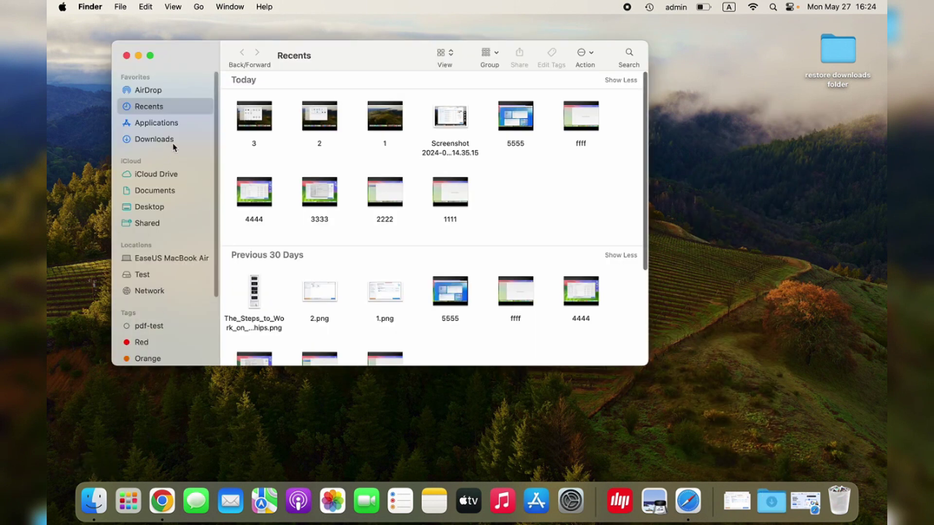
left_click(160, 139)
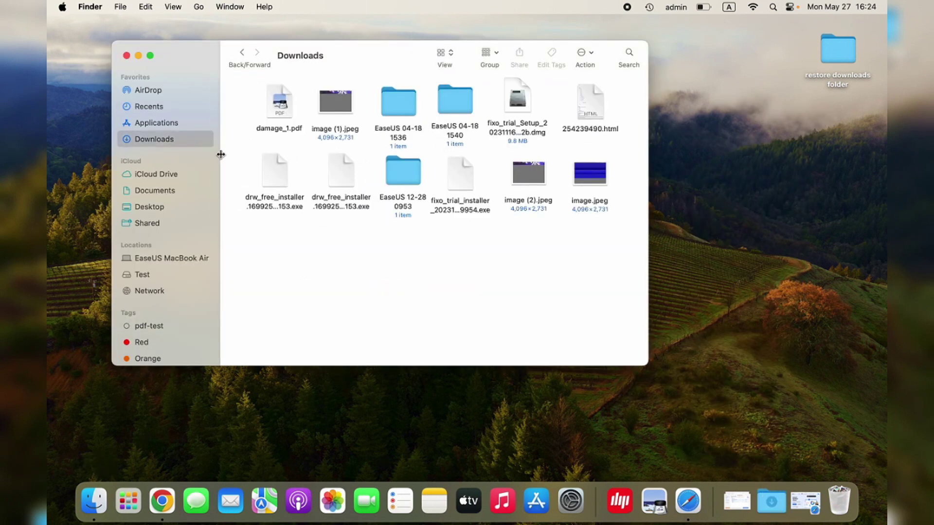
left_click(126, 56)
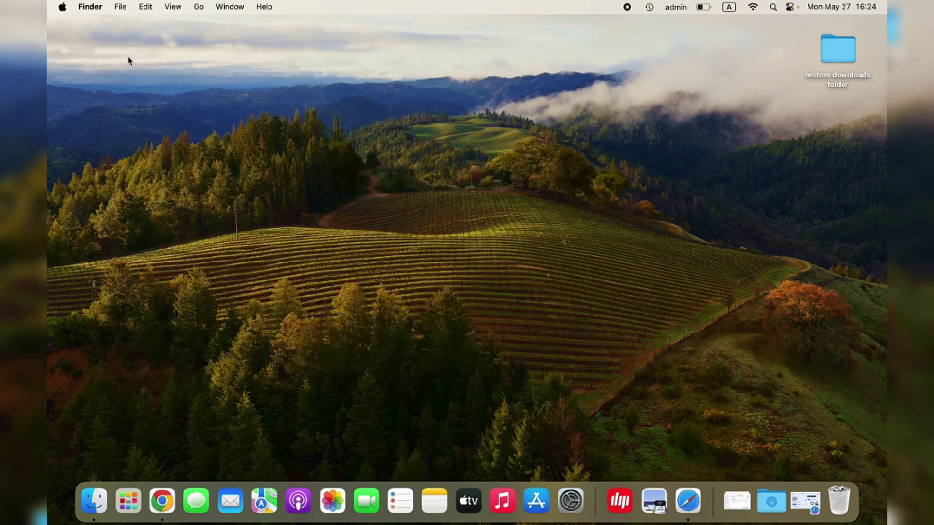
left_click(840, 502)
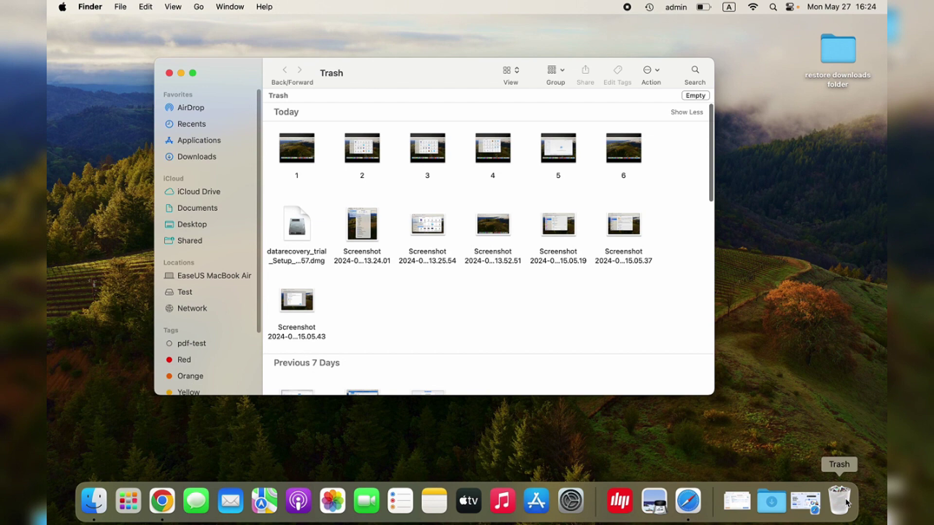
left_click(690, 503)
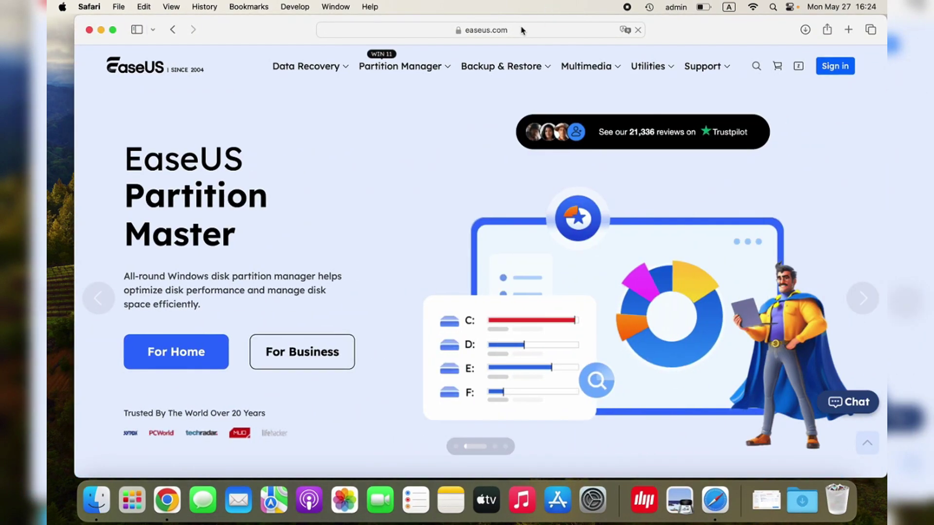
Open the EaseUS Data Recovery Wizard for Mac Pro page from Data Recovery and scroll its features.
mouse_move(306, 66)
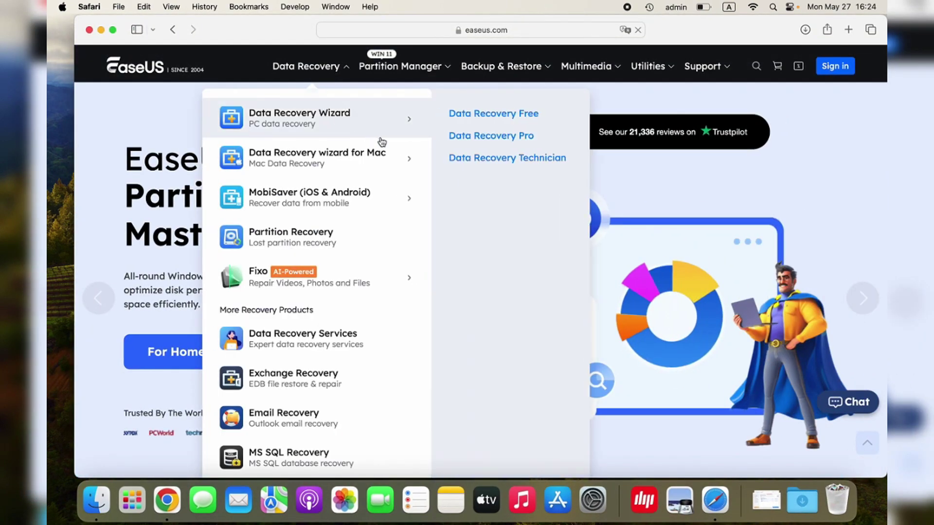
left_click(464, 138)
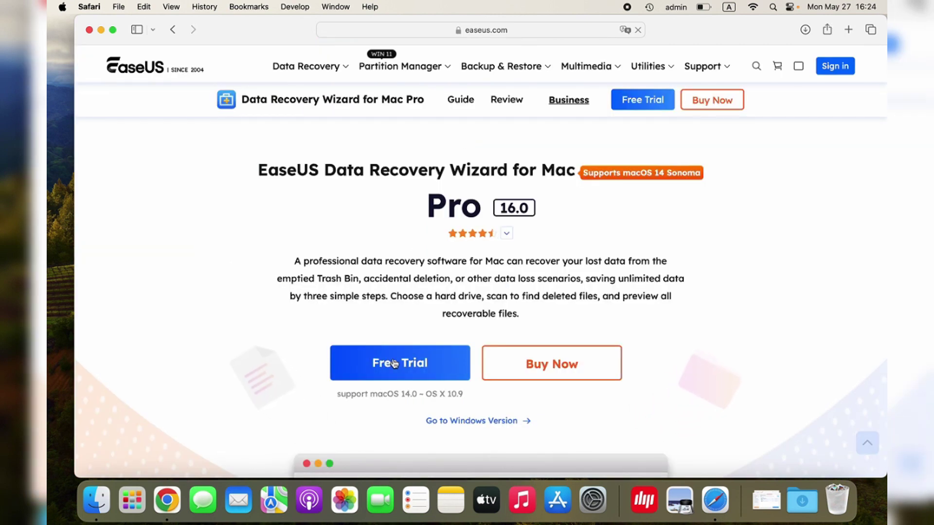
scroll(459, 361, "down", 7)
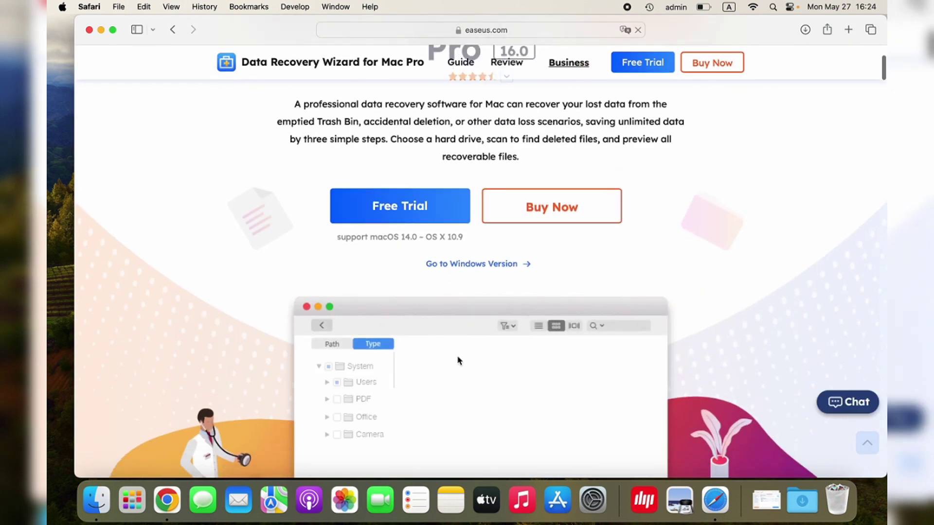
scroll(464, 354, "down", 7)
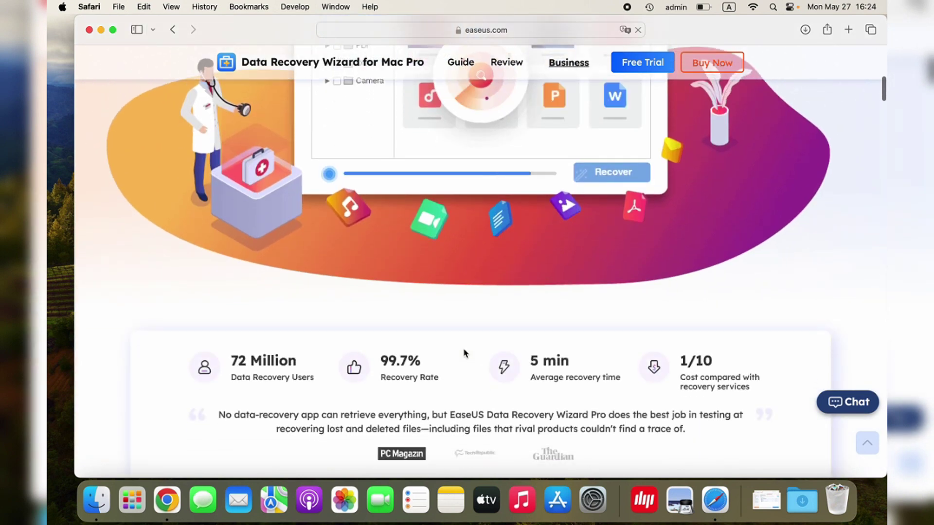
scroll(465, 353, "down", 6)
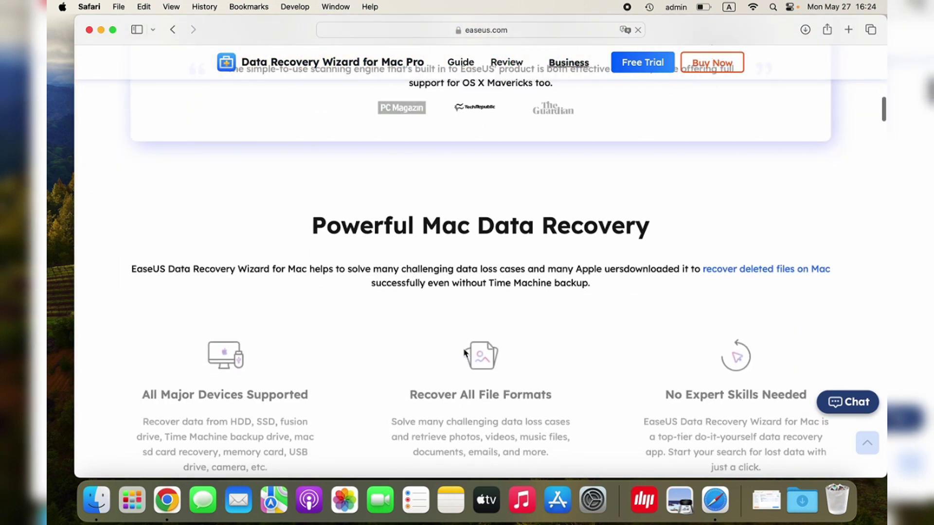
scroll(465, 354, "down", 6)
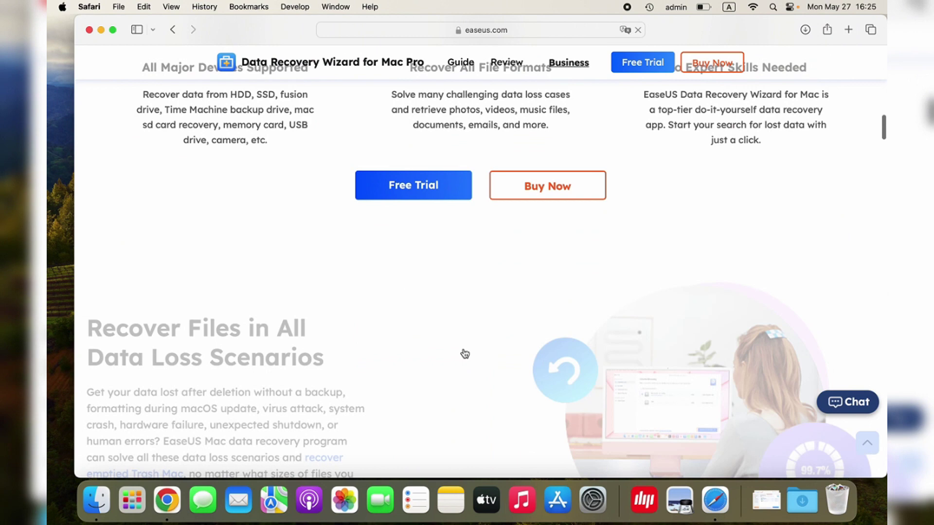
scroll(464, 354, "down", 2)
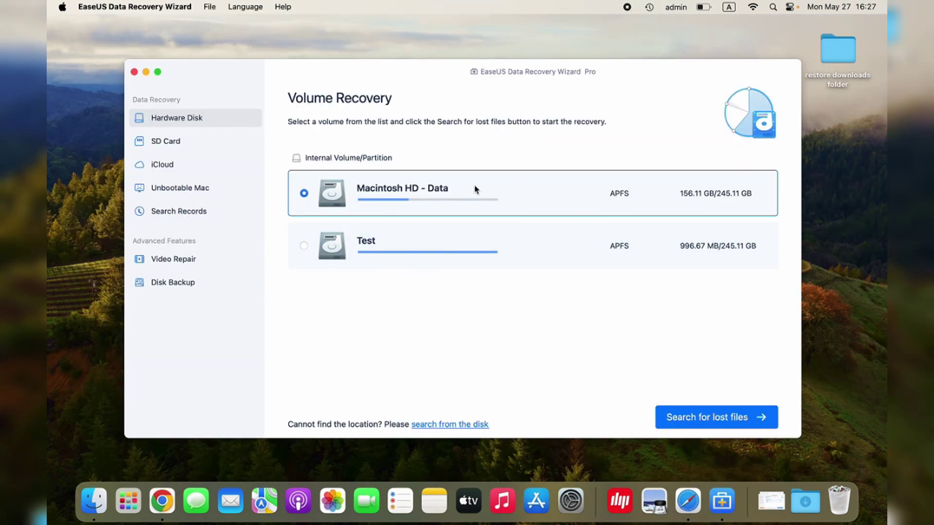
Scan Macintosh HD - Data, switch results to Path, and select the first file under Photos.
left_click(718, 420)
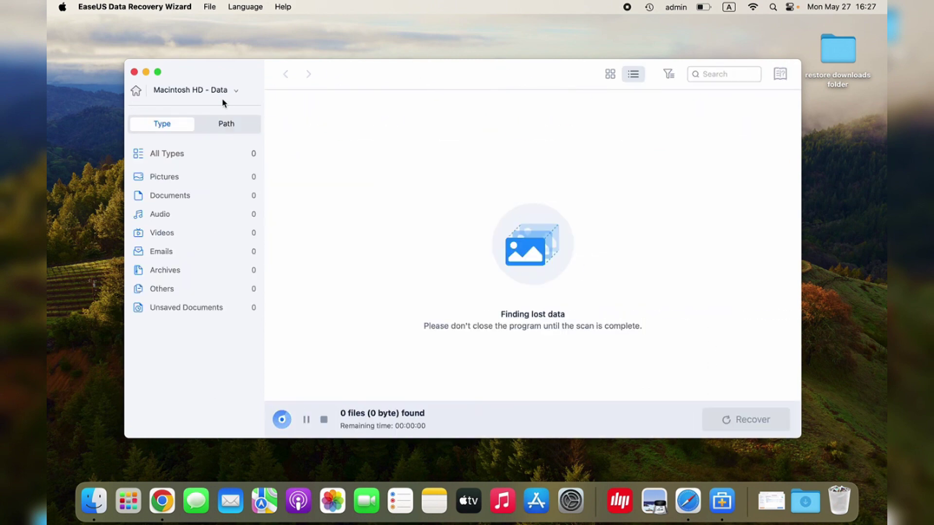
left_click(223, 129)
left_click(178, 130)
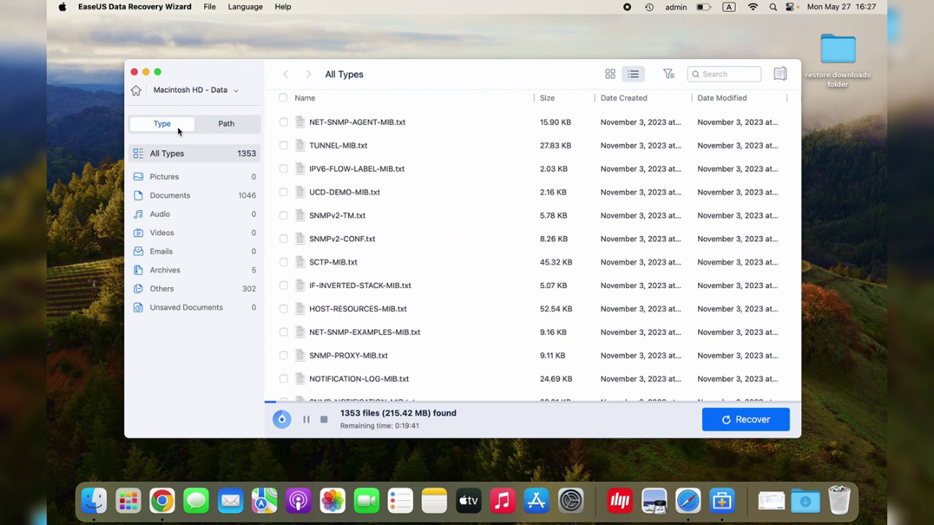
left_click(225, 129)
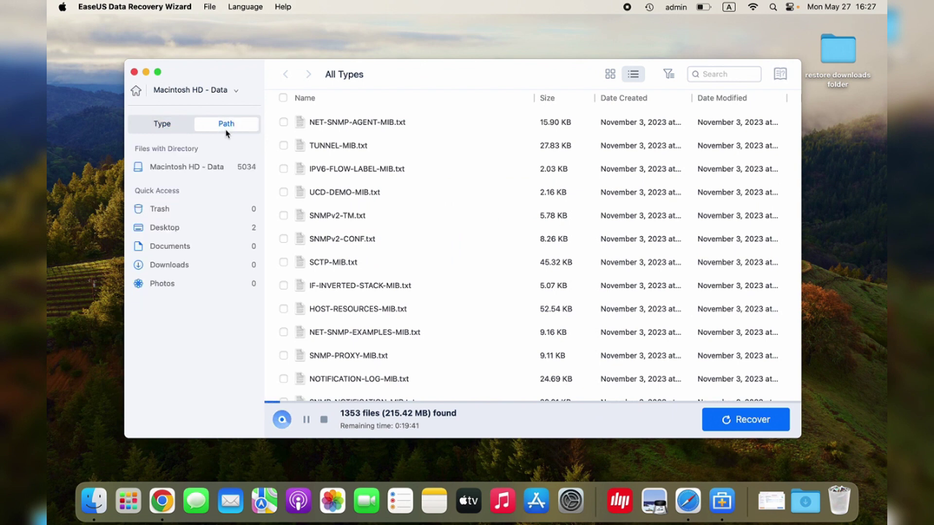
left_click(185, 287)
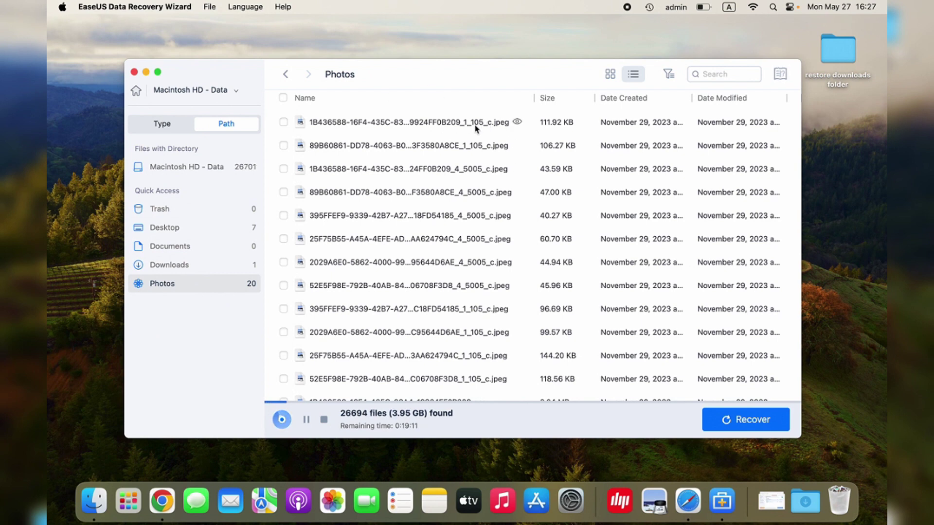
left_click(518, 123)
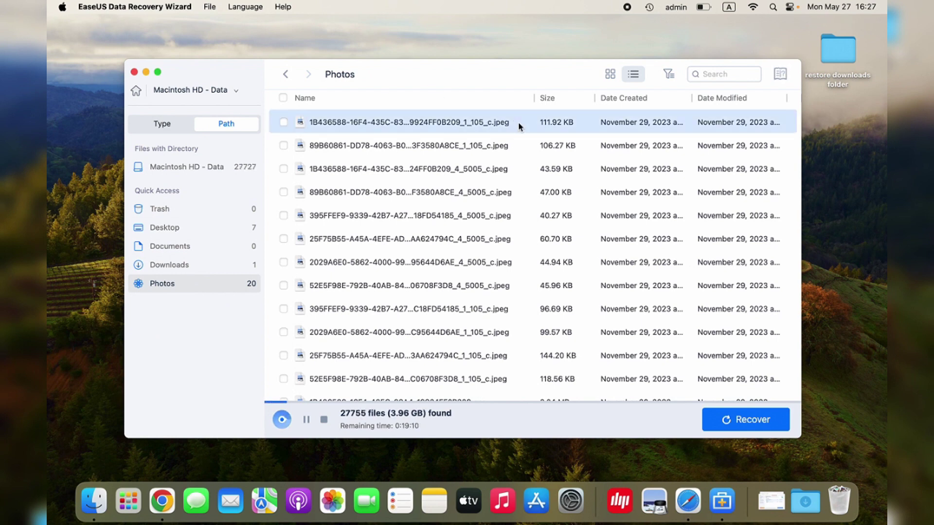
Preview the first photo, select all 20 photos, and recover them to the local Test disk.
double_click(482, 127)
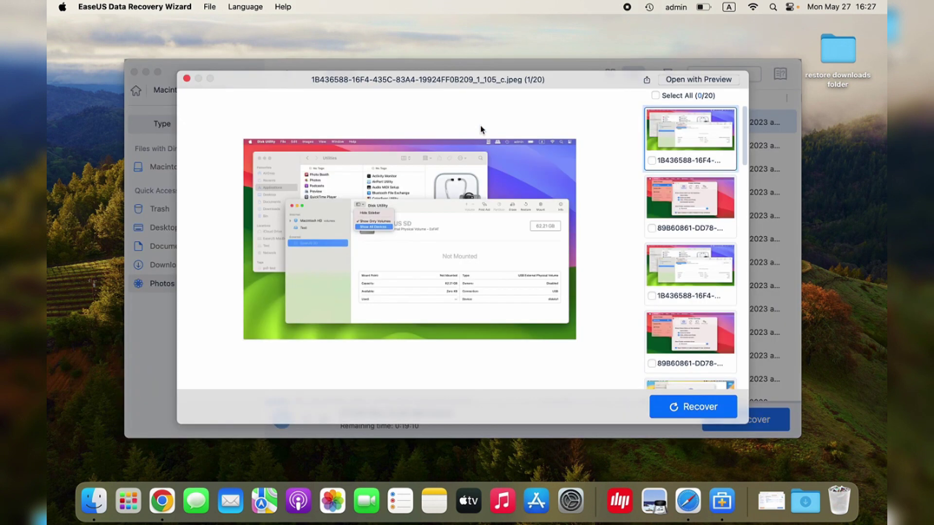
left_click(655, 96)
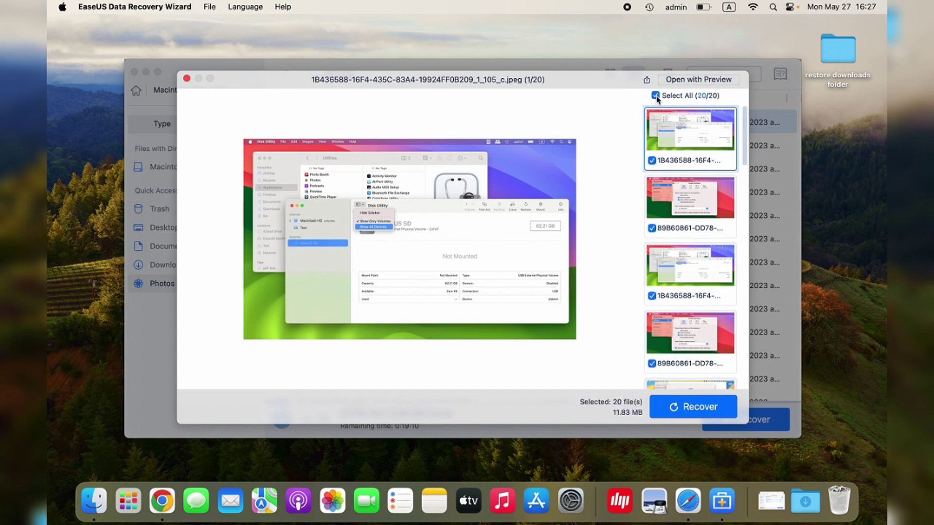
left_click(684, 413)
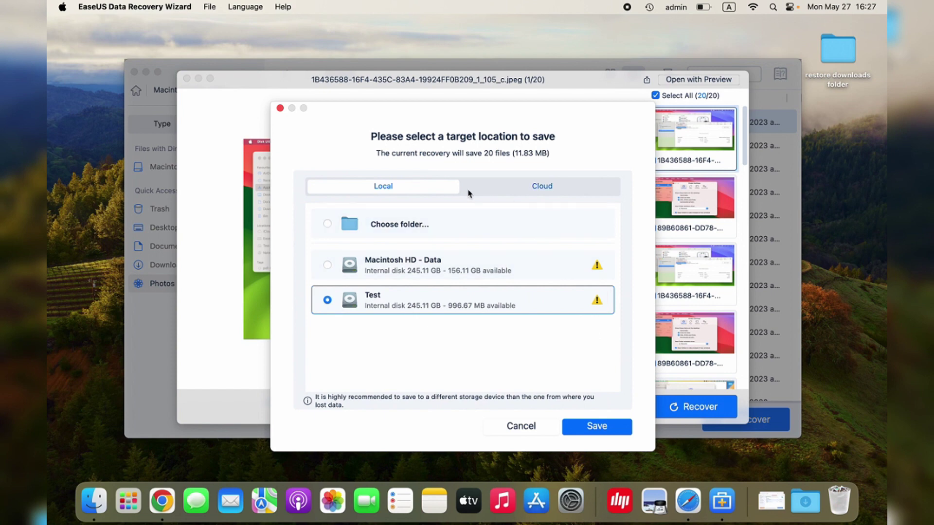
left_click(556, 188)
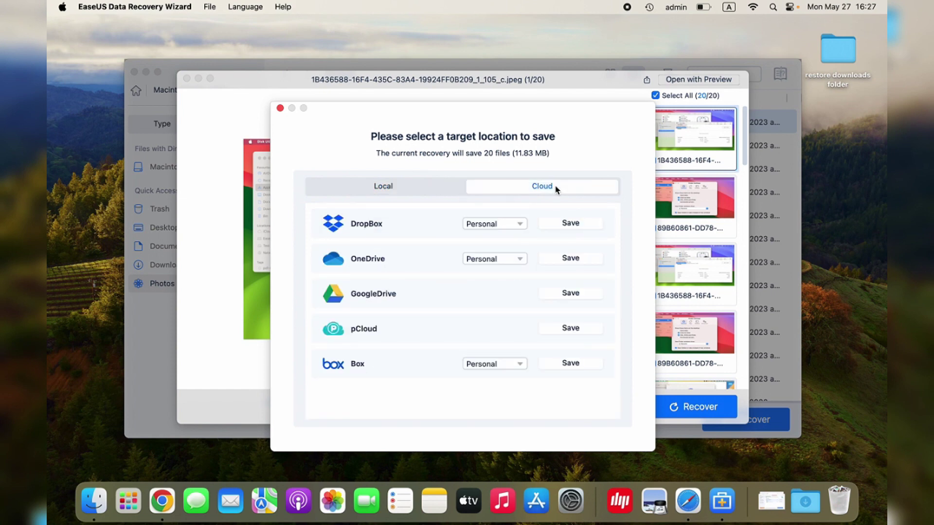
left_click(421, 193)
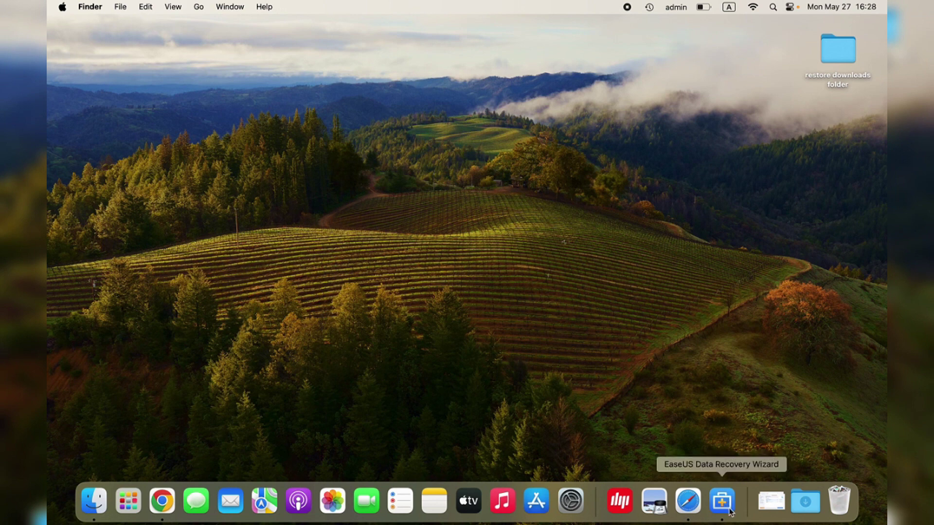
left_click(807, 506)
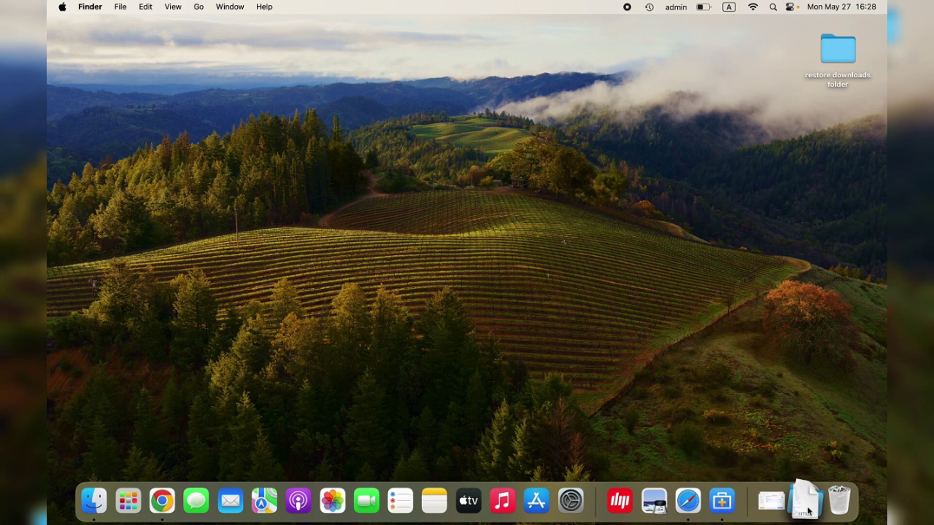
left_click(806, 503)
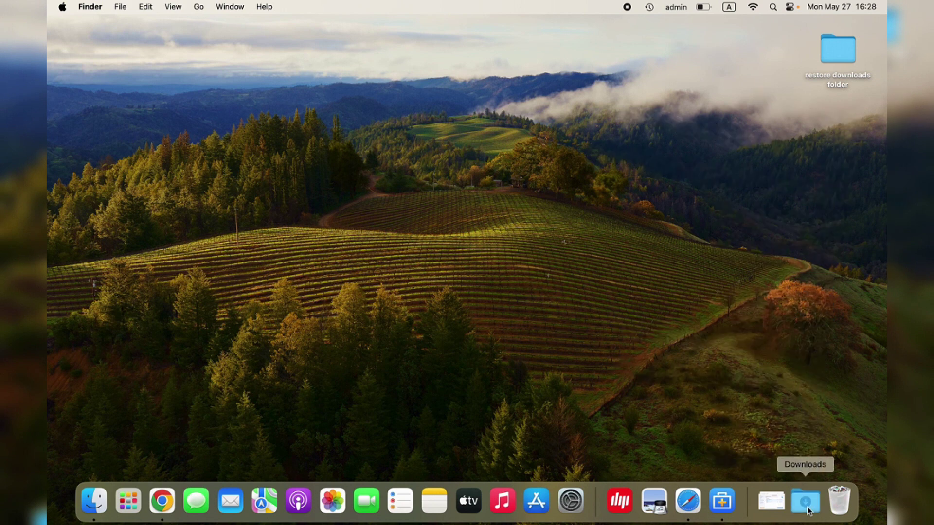
left_click(805, 503)
left_click(806, 507)
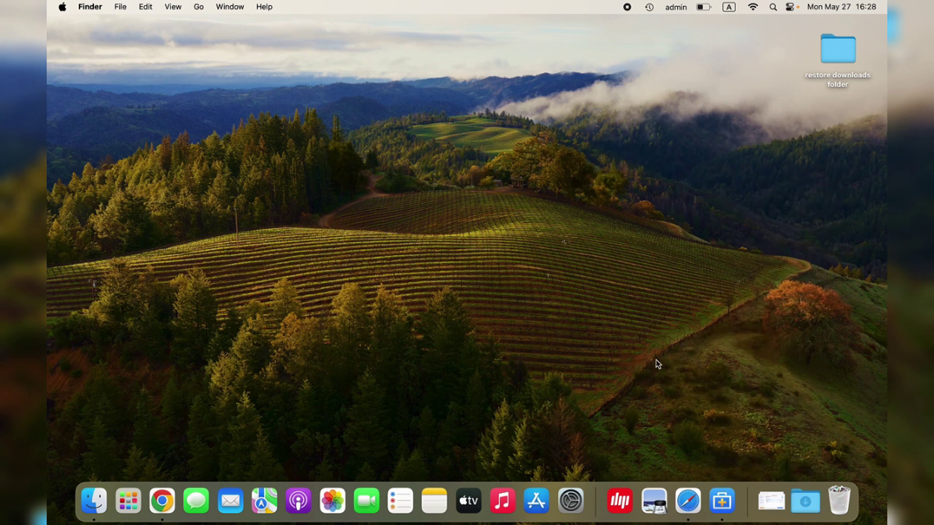